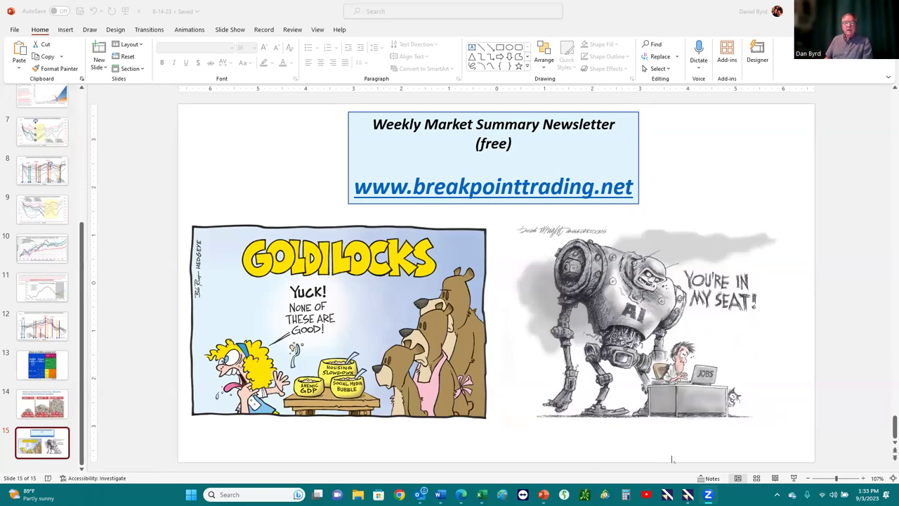
# - Switch to VectorVest 7 and open the Market Timing graph with the crosshair cursor turned off
pyautogui.moveTo(687, 494)
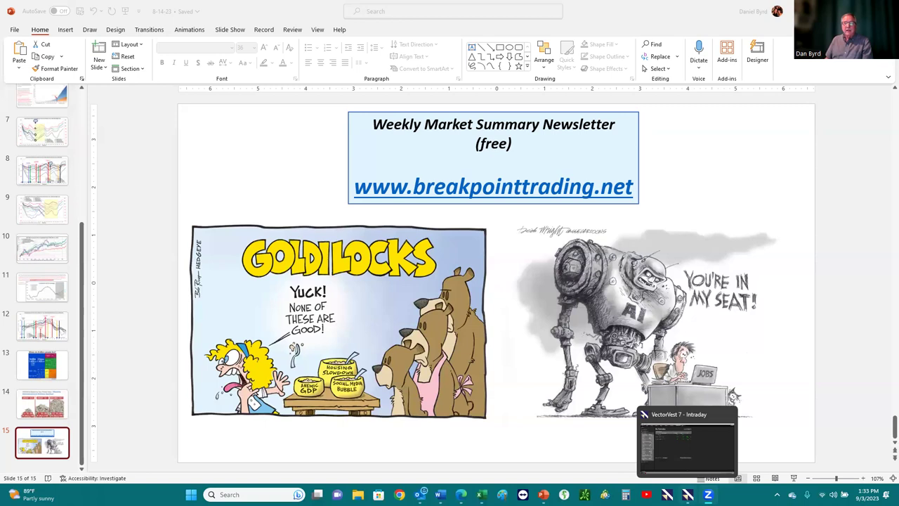
pyautogui.click(687, 443)
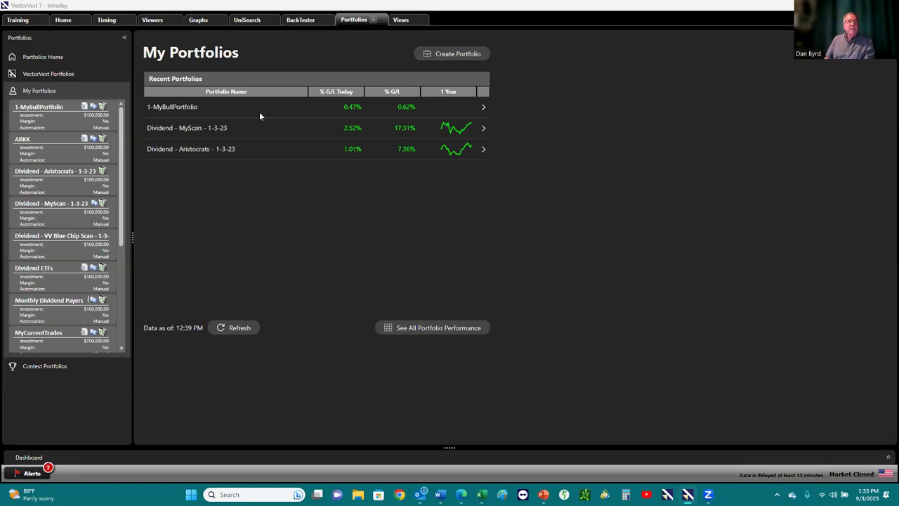
pyautogui.click(198, 19)
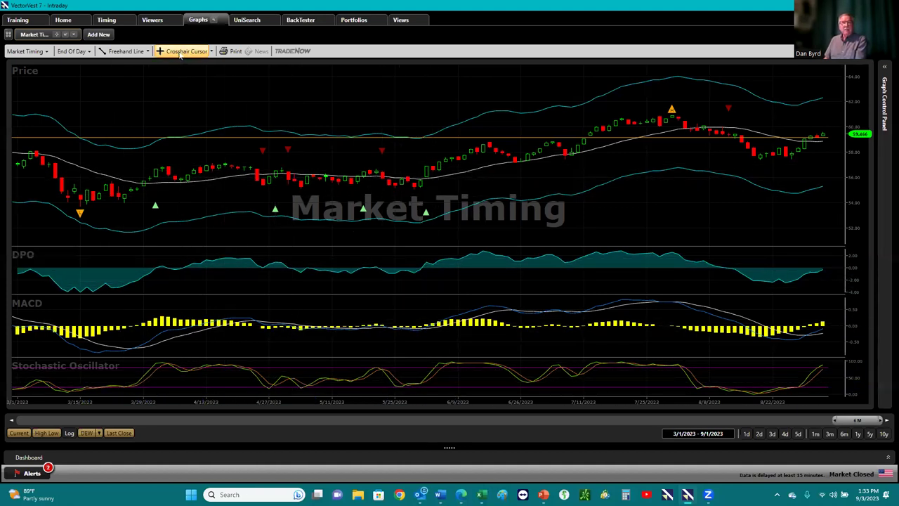
pyautogui.click(184, 51)
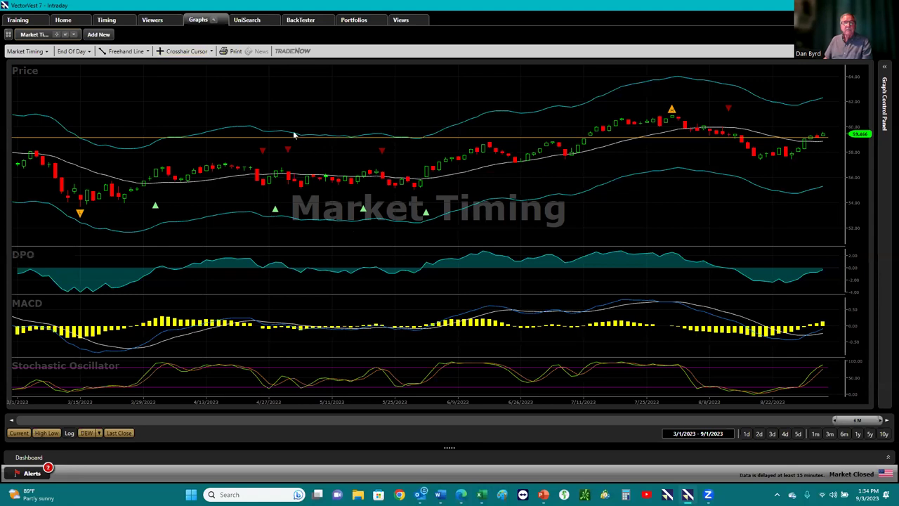
pyautogui.moveTo(281, 136)
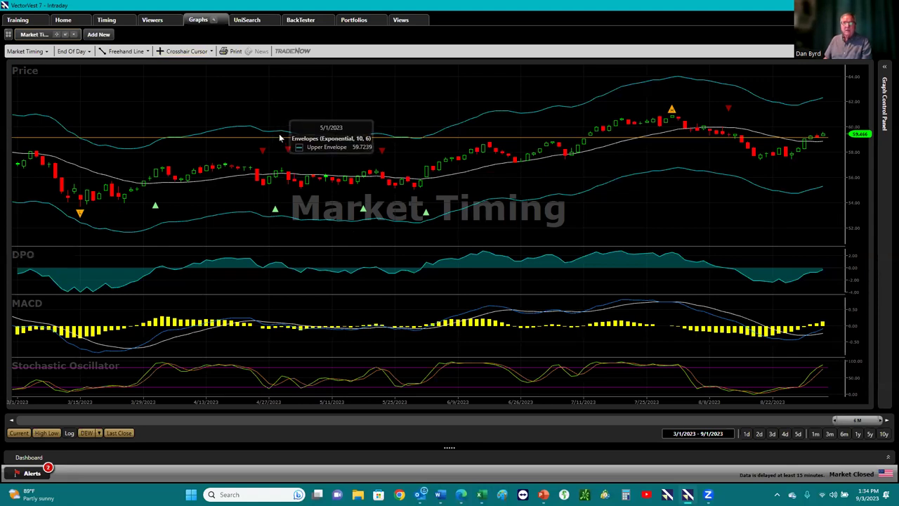
# - Review the Market Timing Gauge on the home dashboard and the latest indicators and call signals on the Market Timing graph
pyautogui.click(64, 20)
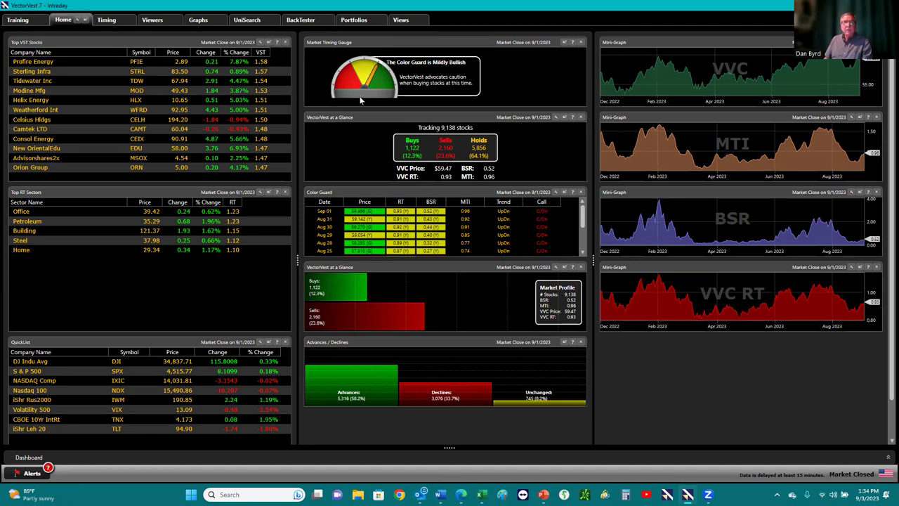
pyautogui.click(199, 19)
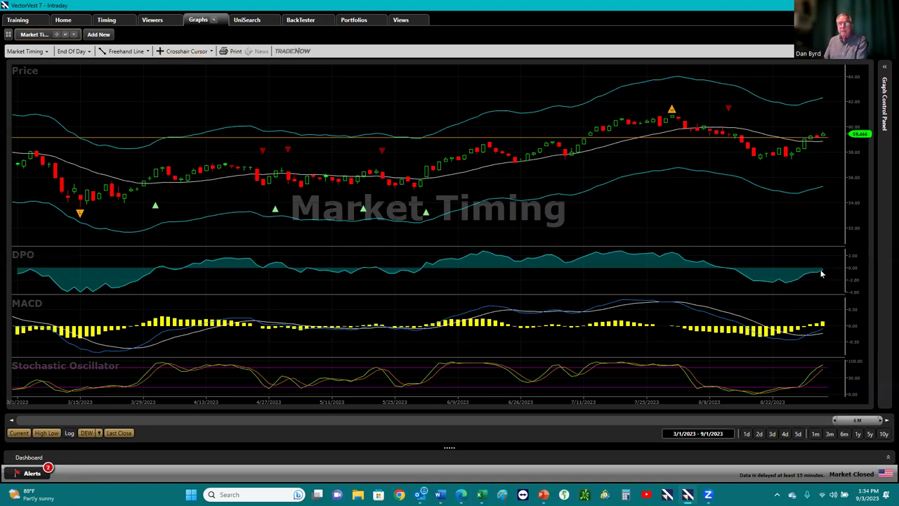
pyautogui.moveTo(824, 272)
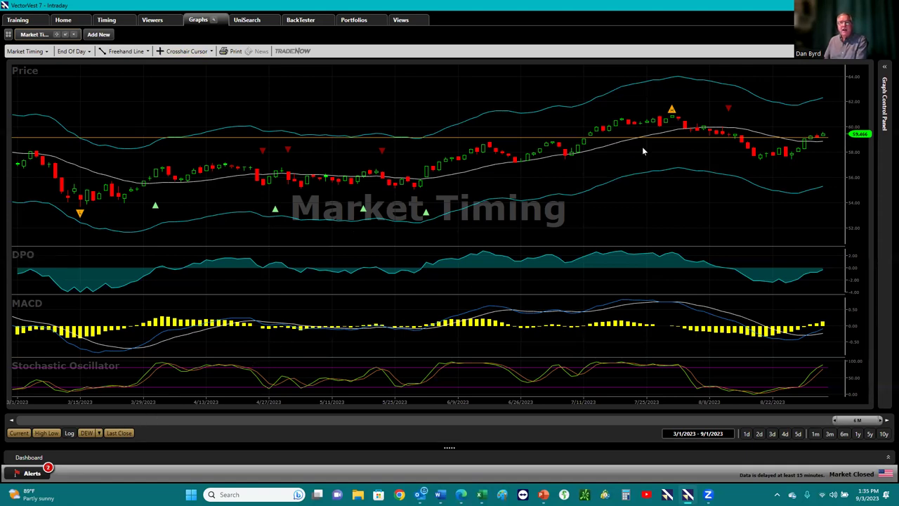
pyautogui.moveTo(729, 112)
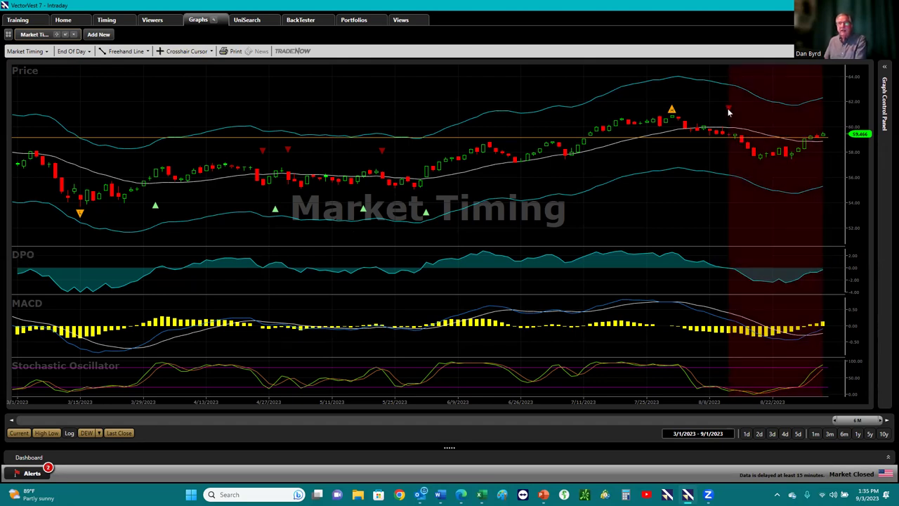
pyautogui.moveTo(427, 213)
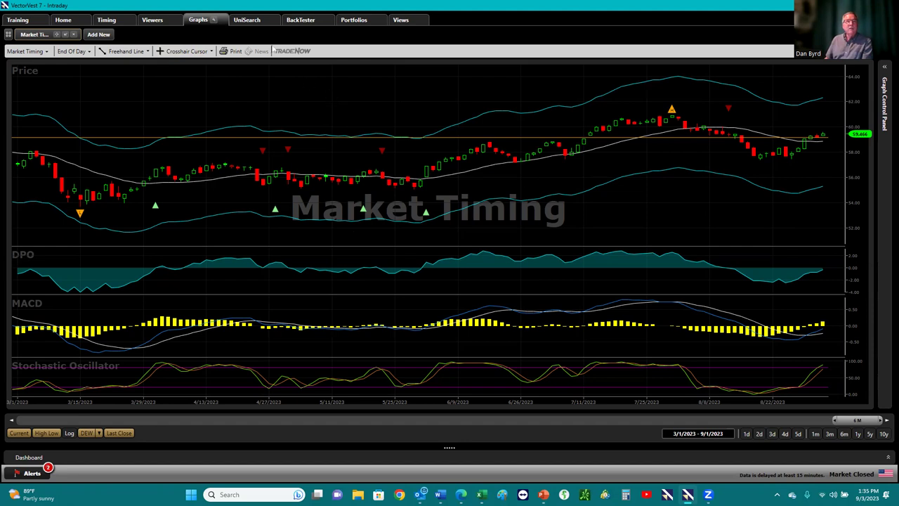
# - Open UniSearch and review the criteria of the "1 - Best Chartlists - All - New B" and "2 - Best Chartlists - All - Above Stop, <>S" searches
pyautogui.click(235, 20)
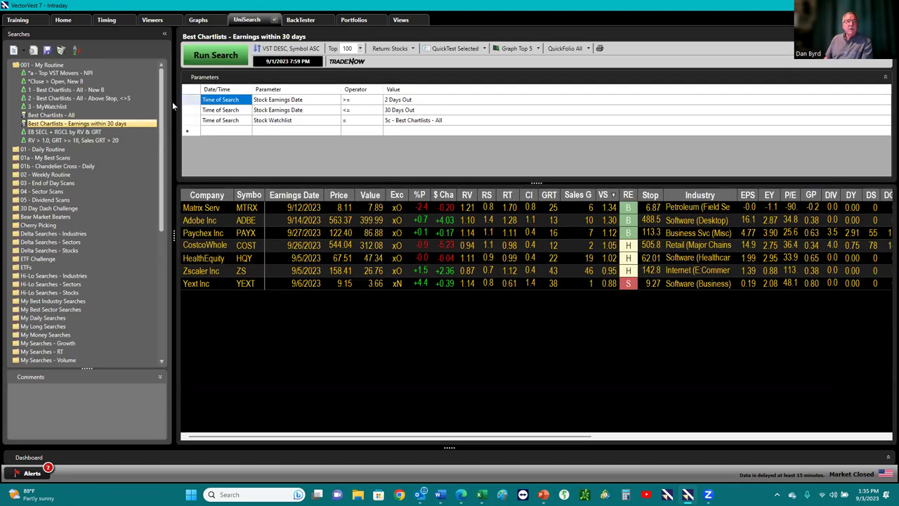
pyautogui.click(68, 90)
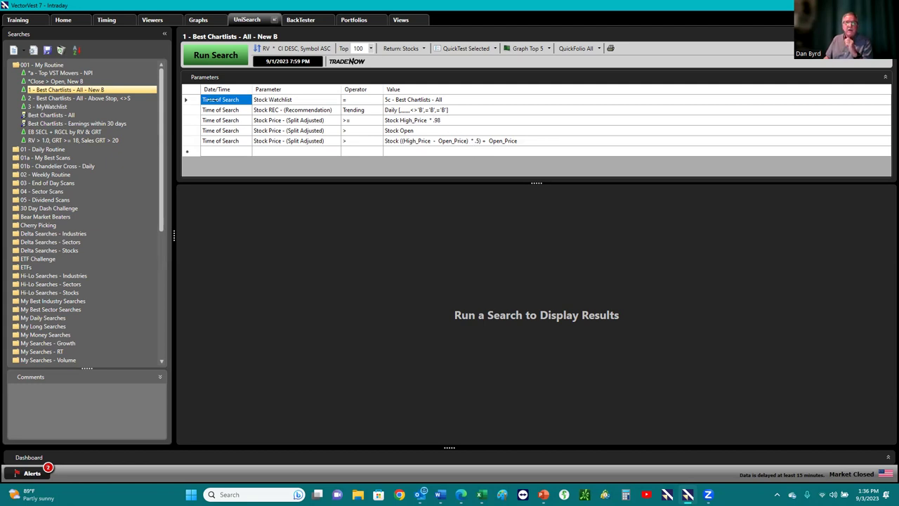
pyautogui.click(109, 99)
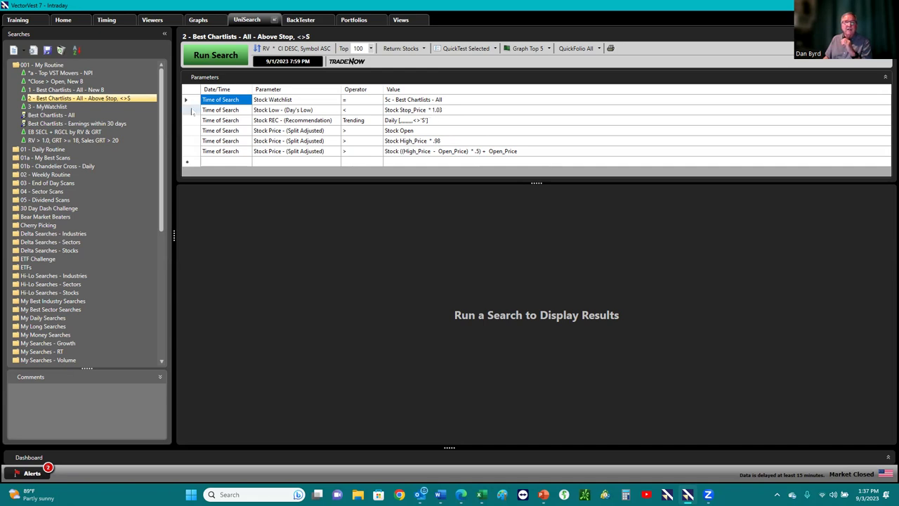
# - Run the "1 - Best Chartlists - All - New B" search and view the stock graph of Veeva Systems (VEEV)
pyautogui.doubleClick(90, 91)
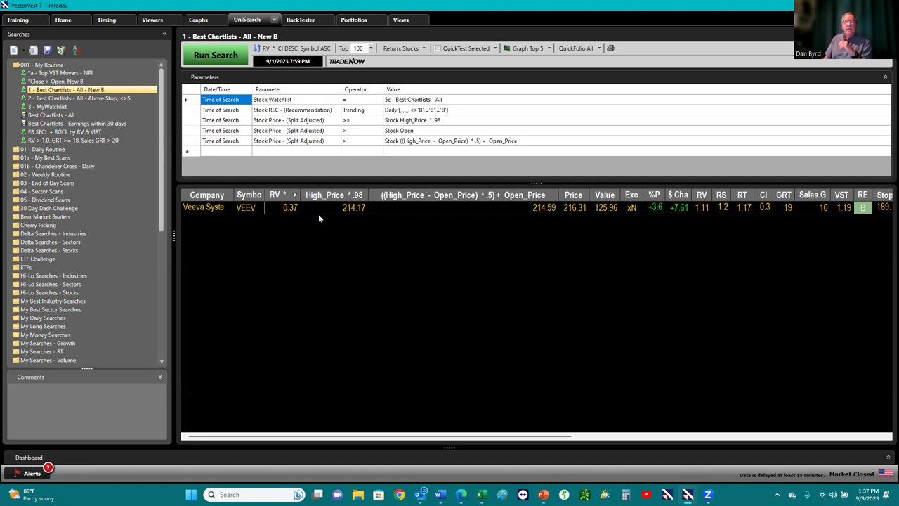
pyautogui.rightClick(386, 207)
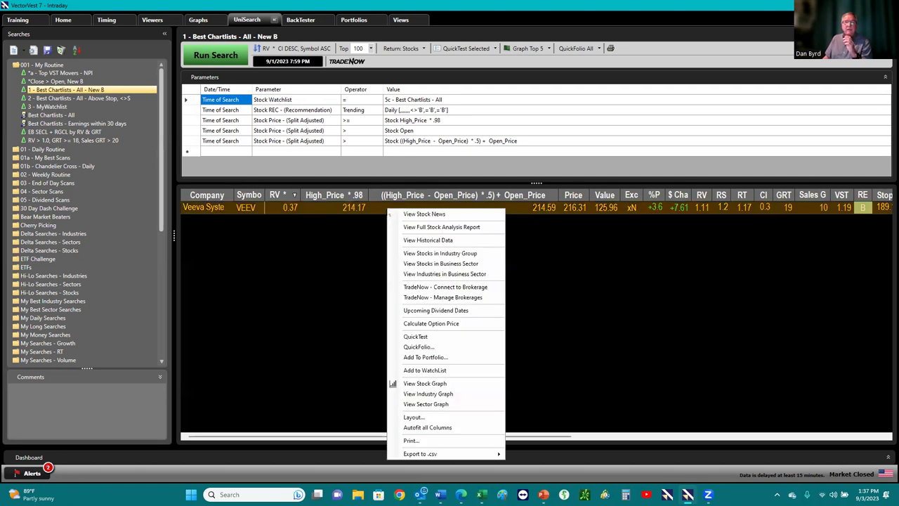
pyautogui.click(430, 384)
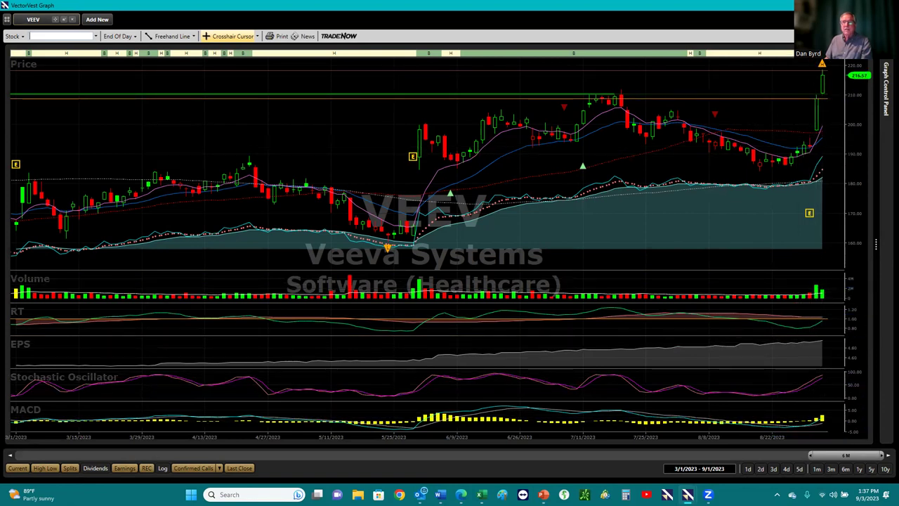
pyautogui.hotkey('alt', 'F4')
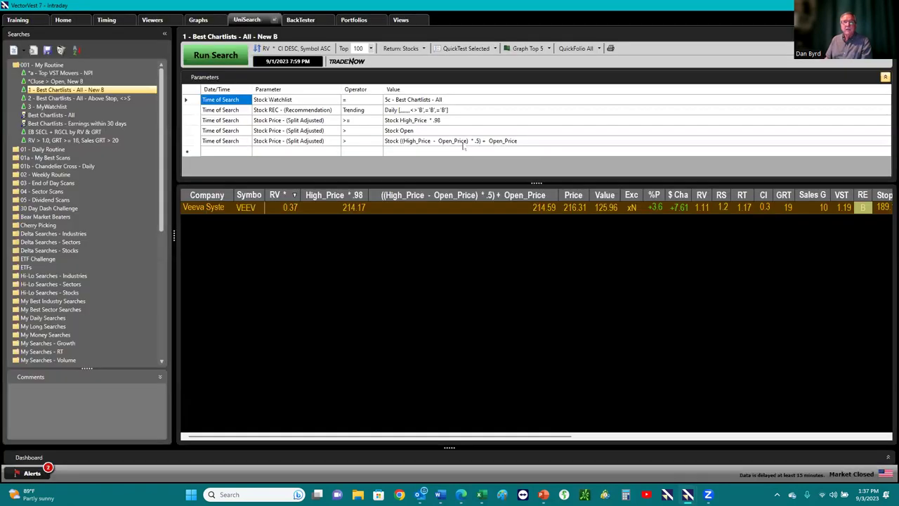
# - Run the "2 - Best Chartlists - All - Above Stop, <>S" search and view the graphs of SMCI and ABNB
pyautogui.click(102, 97)
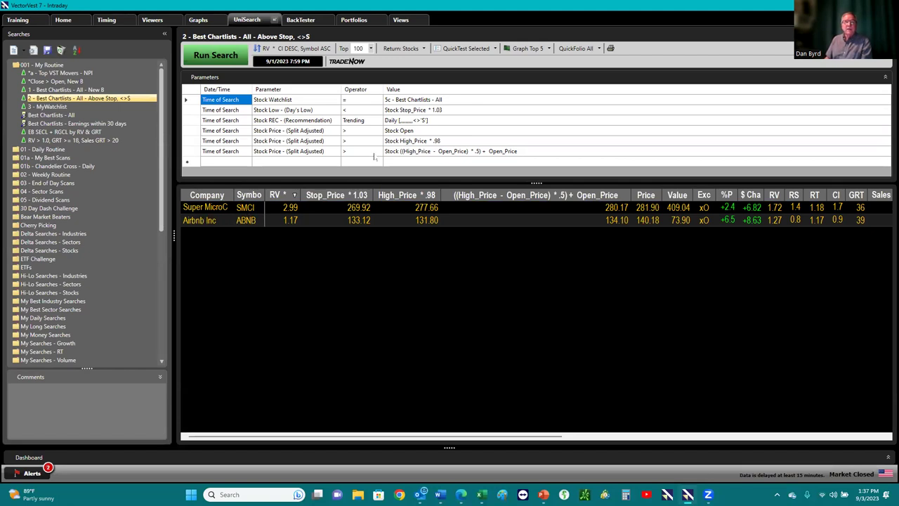
pyautogui.click(536, 50)
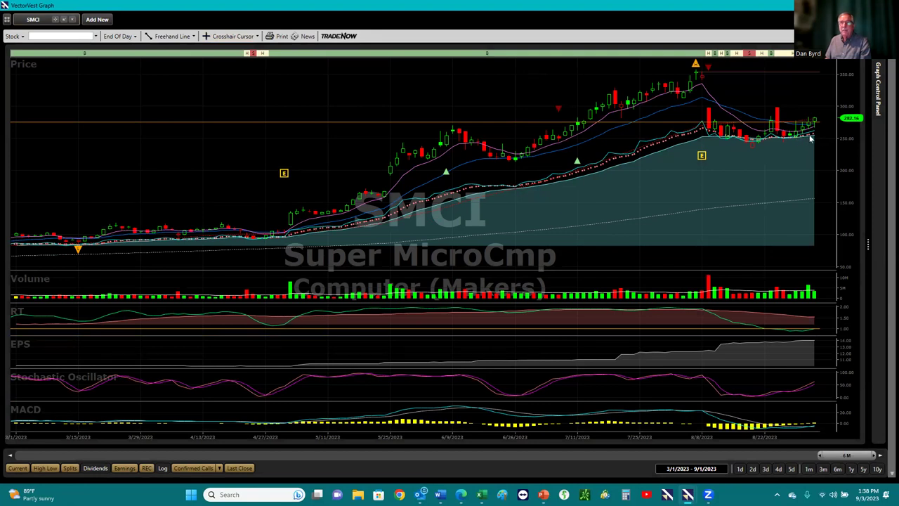
pyautogui.moveTo(816, 123)
pyautogui.click(886, 475)
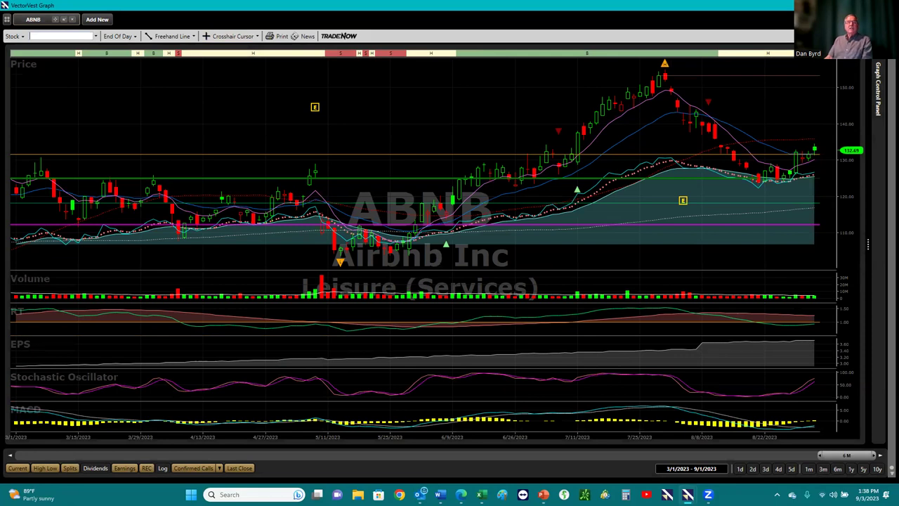
pyautogui.hotkey('alt', 'Tab')
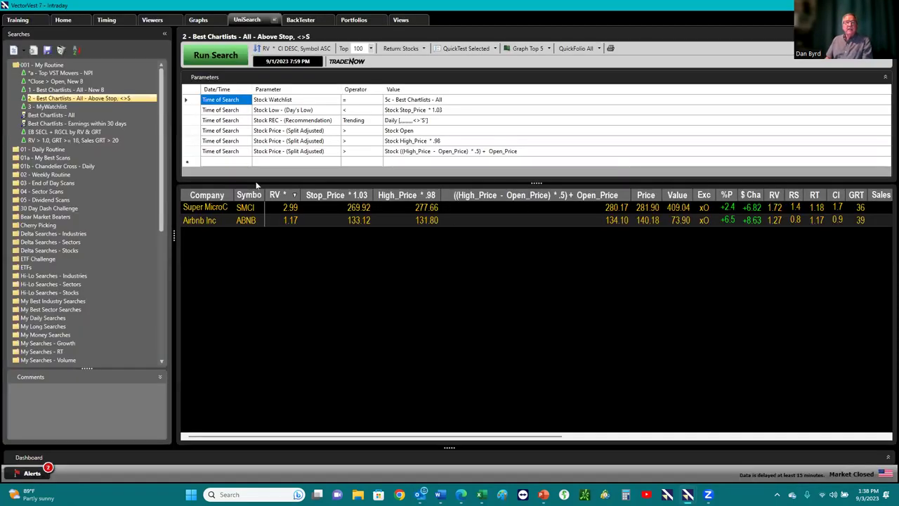
# - Open 1-MyBullPortfolio and sort its holdings by ROI from highest to lowest
pyautogui.click(362, 21)
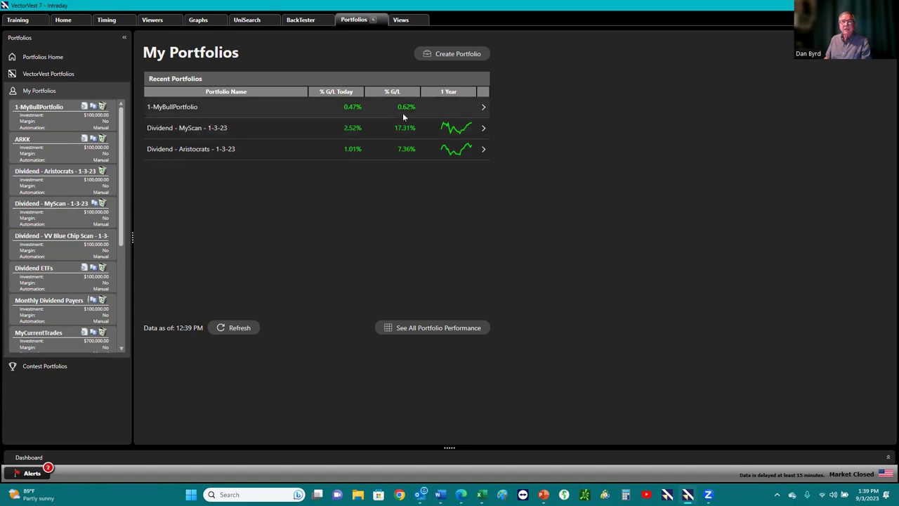
pyautogui.click(211, 109)
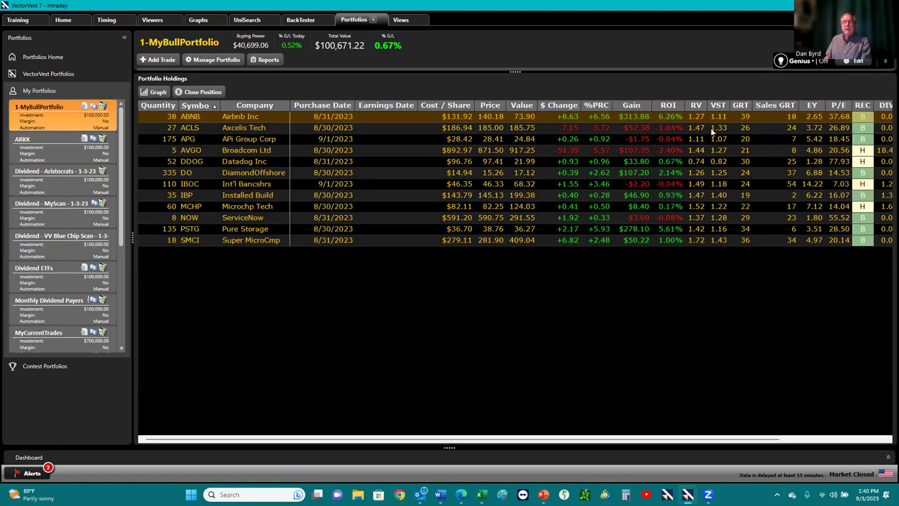
pyautogui.click(674, 107)
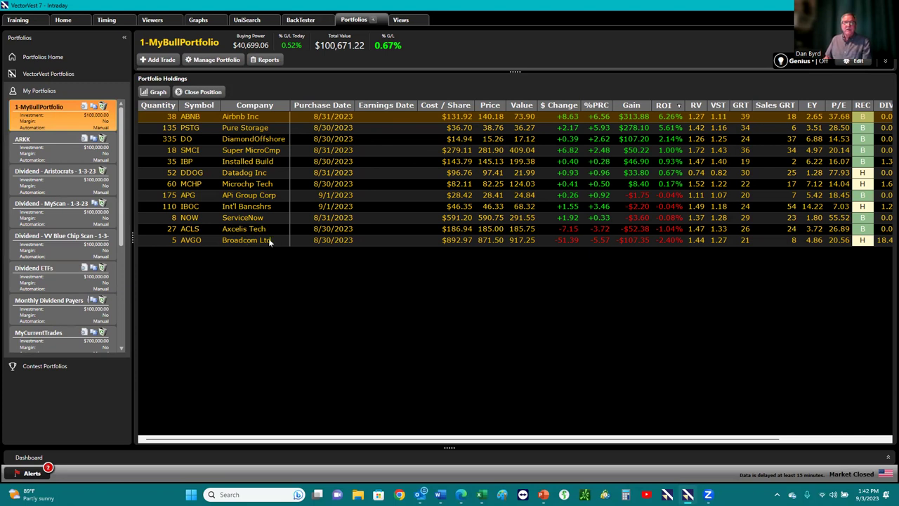
# - View the stock graph of the Broadcom (AVGO) holding and return to the portfolio
pyautogui.rightClick(268, 238)
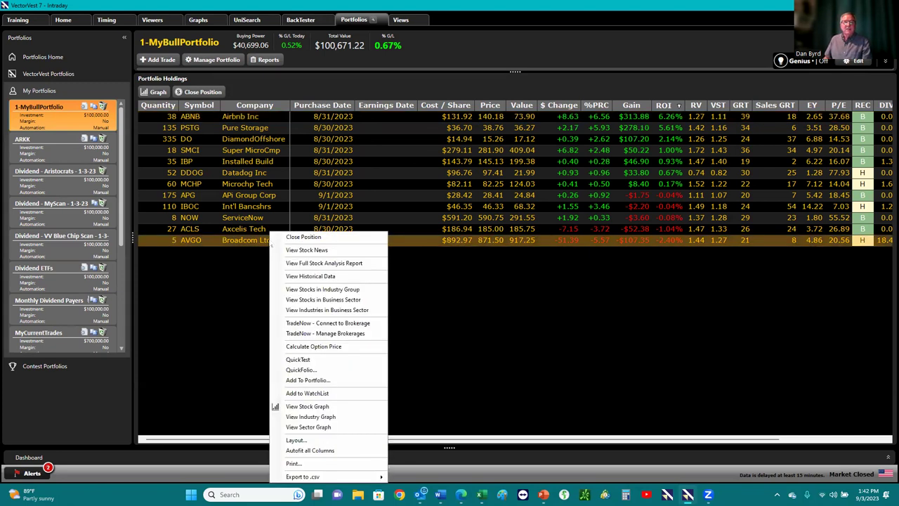
pyautogui.click(306, 407)
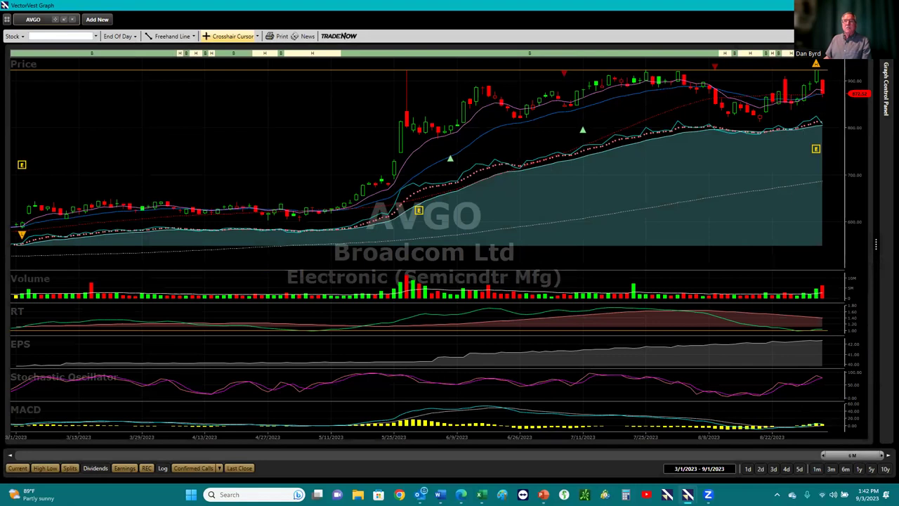
pyautogui.hotkey('alt', 'F4')
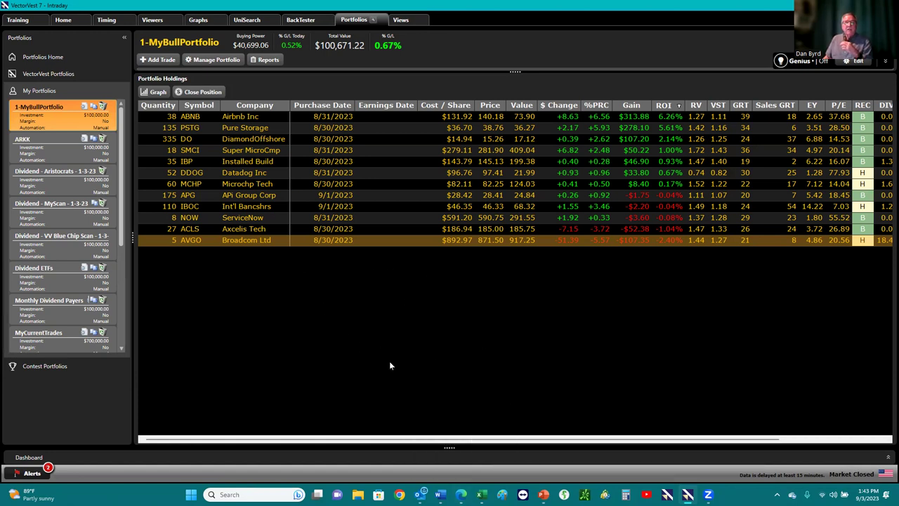
# - Switch to the BreakPoint Trading website preview in the browser and look through its Charts page
pyautogui.moveTo(458, 490)
pyautogui.click(488, 458)
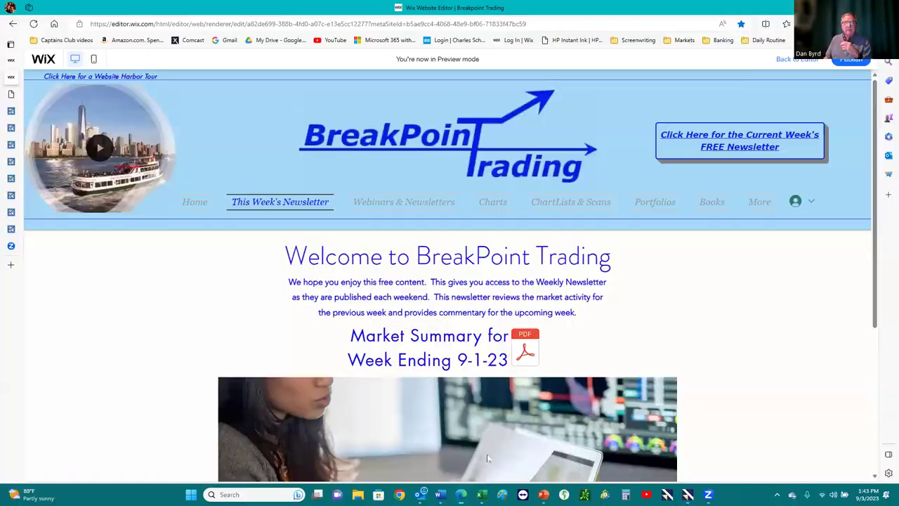
pyautogui.click(494, 204)
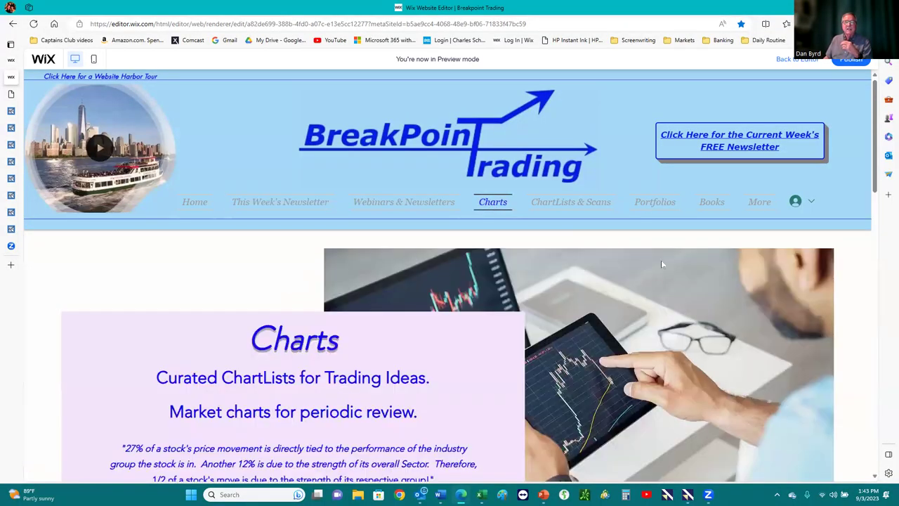
pyautogui.scroll(-5, 661, 264)
pyautogui.scroll(5, 654, 217)
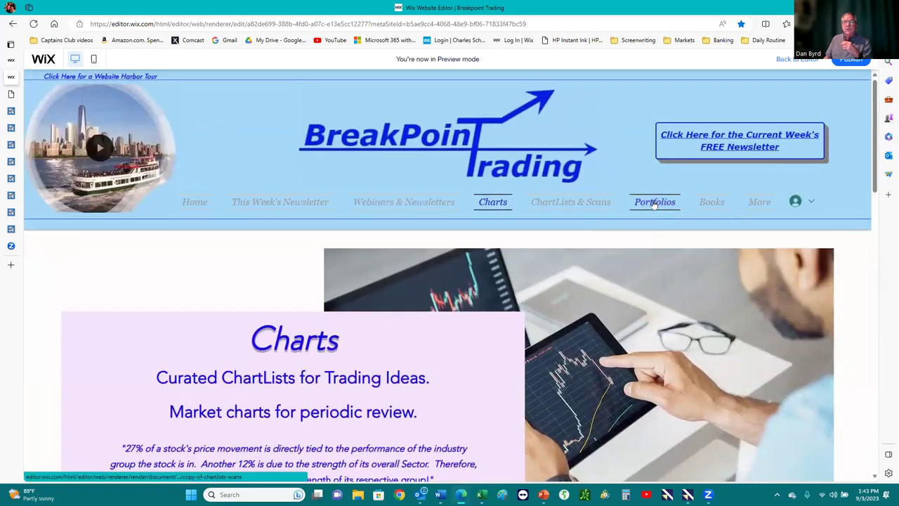
# - Open the website's Portfolios page and examine the Dividend Candidates and Best of the Best Trading Candidates sections
pyautogui.click(653, 202)
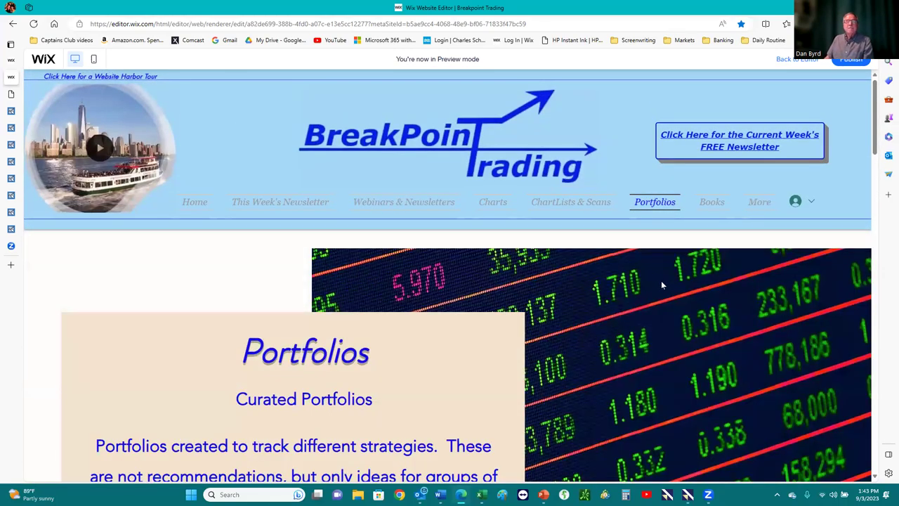
pyautogui.scroll(-6, 661, 285)
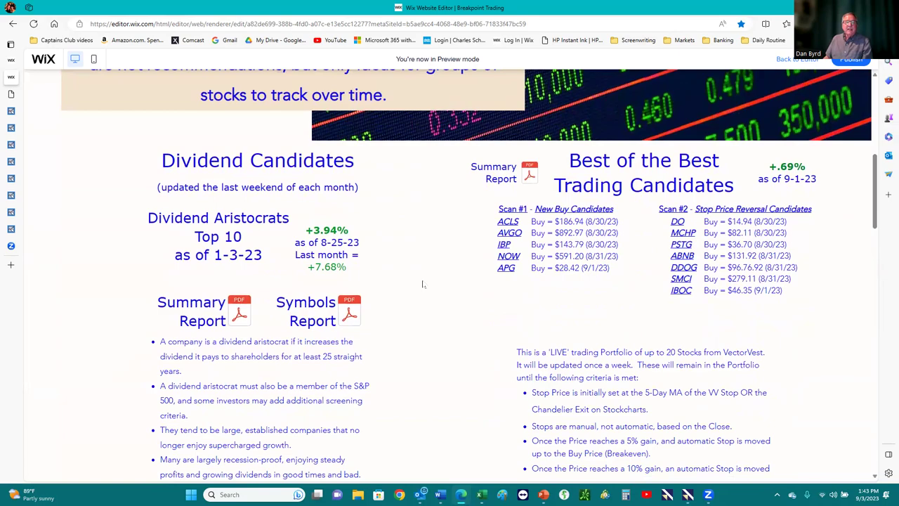
pyautogui.scroll(-2, 422, 284)
pyautogui.scroll(2, 382, 273)
pyautogui.scroll(-4, 386, 287)
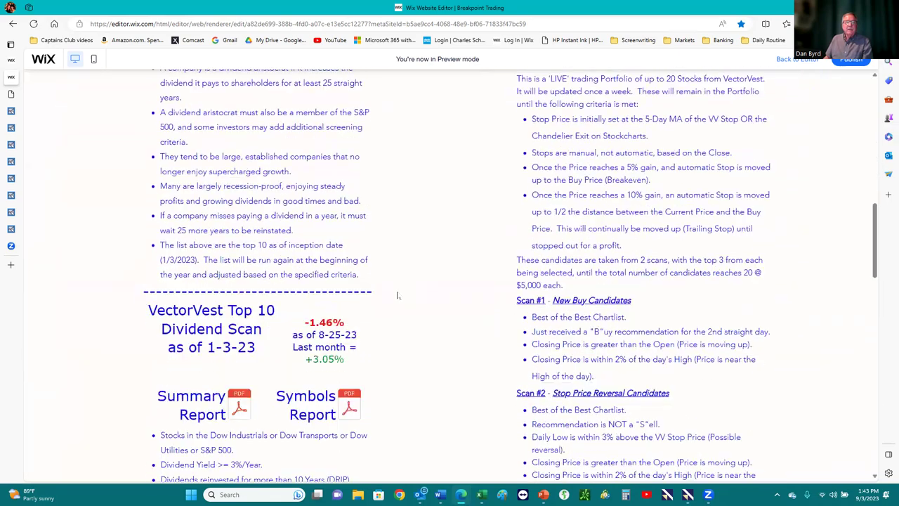
pyautogui.scroll(3, 395, 295)
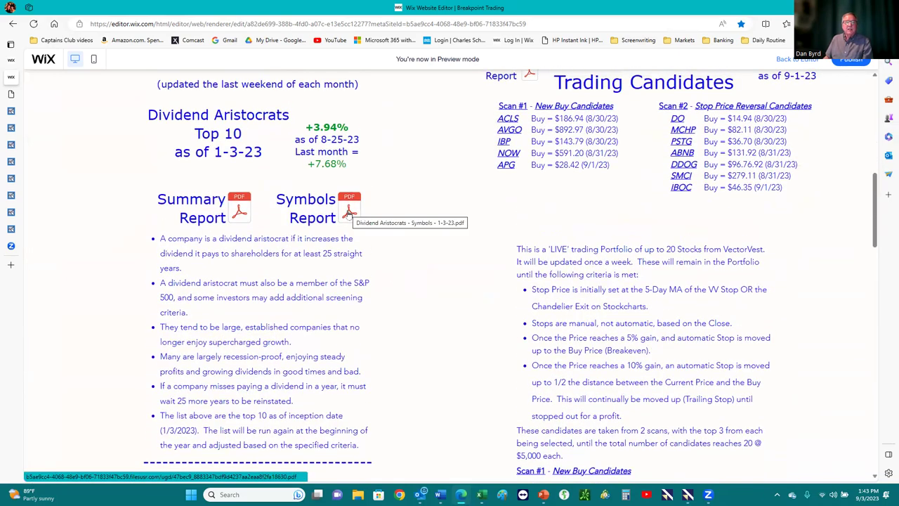
pyautogui.scroll(2, 397, 233)
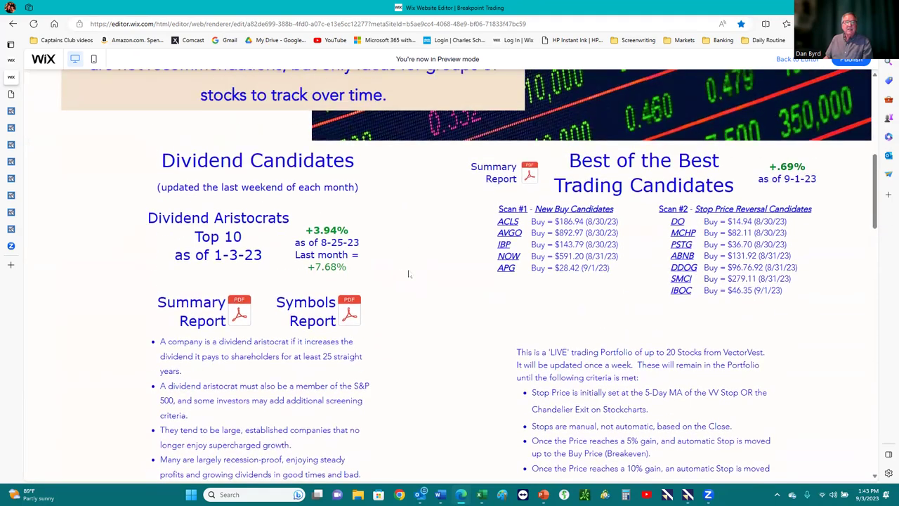
# - Read the Dividend Aristocrats criteria and the stop and scan rules for the Best of the Best Trading Candidates on the Portfolios page
pyautogui.scroll(-7, 316, 299)
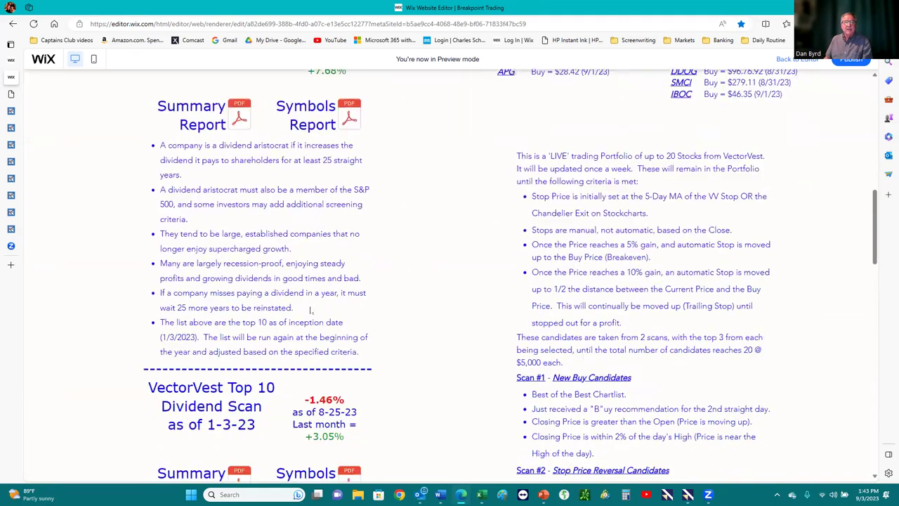
pyautogui.scroll(-3, 310, 306)
pyautogui.scroll(8, 309, 306)
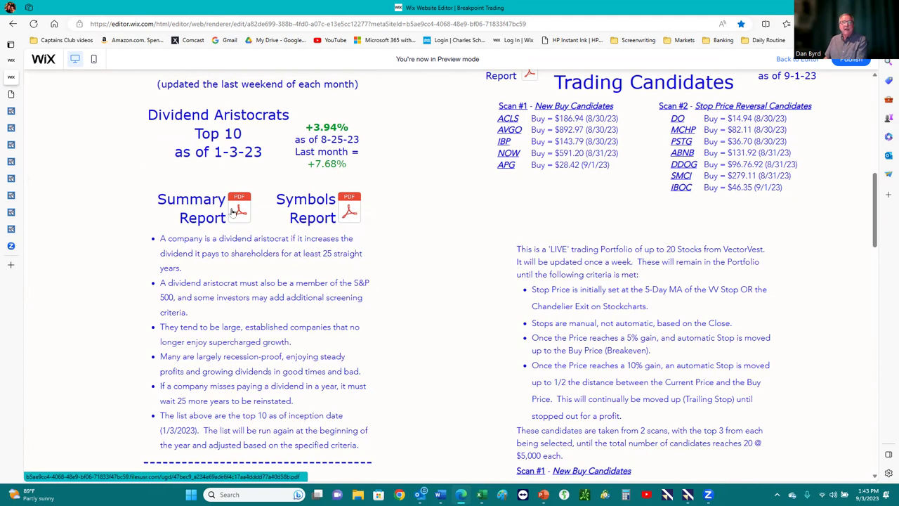
pyautogui.scroll(1, 443, 219)
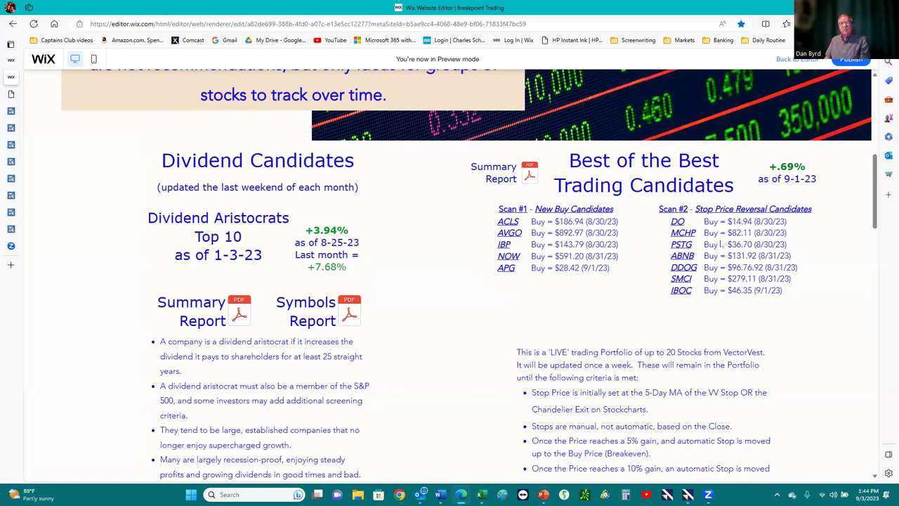
pyautogui.scroll(-5, 604, 306)
pyautogui.scroll(6, 601, 319)
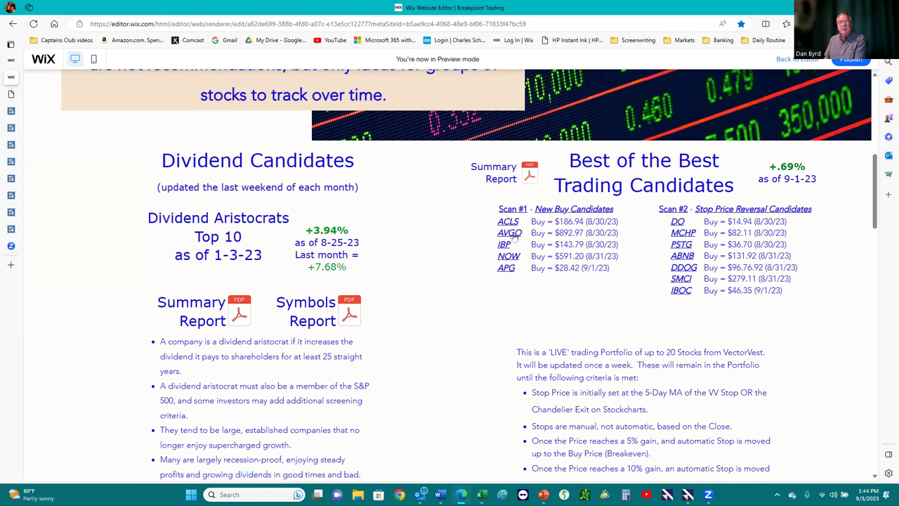
# - View the StockCharts charts of AVGO from the New Buy Candidates and PSTG from the Stop Price Reversal Candidates
pyautogui.click(512, 234)
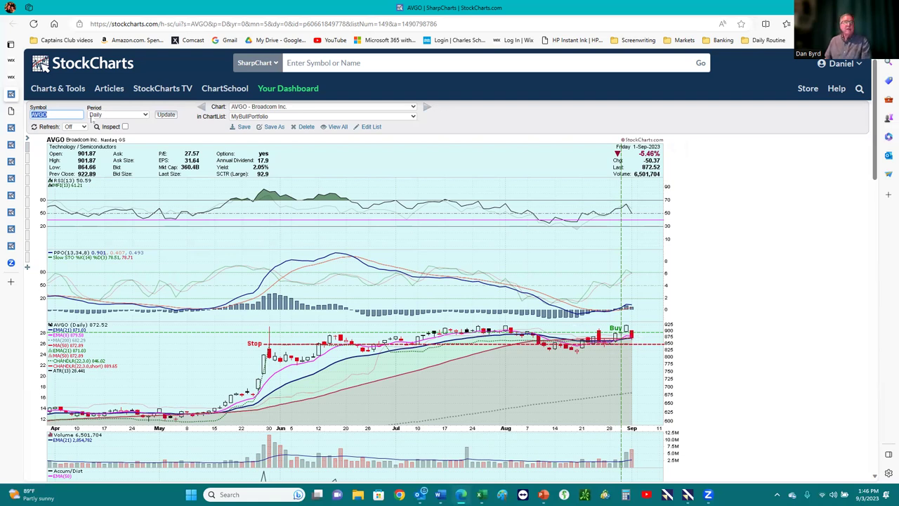
pyautogui.click(11, 77)
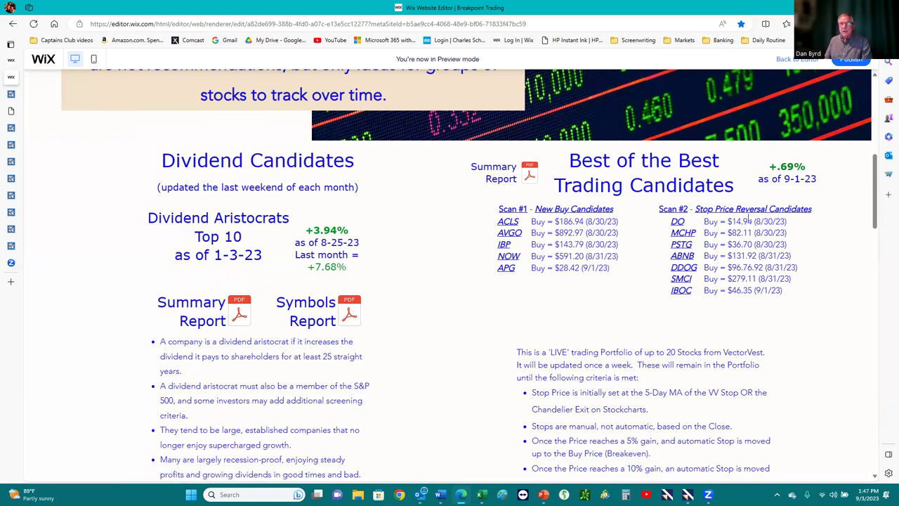
pyautogui.click(680, 246)
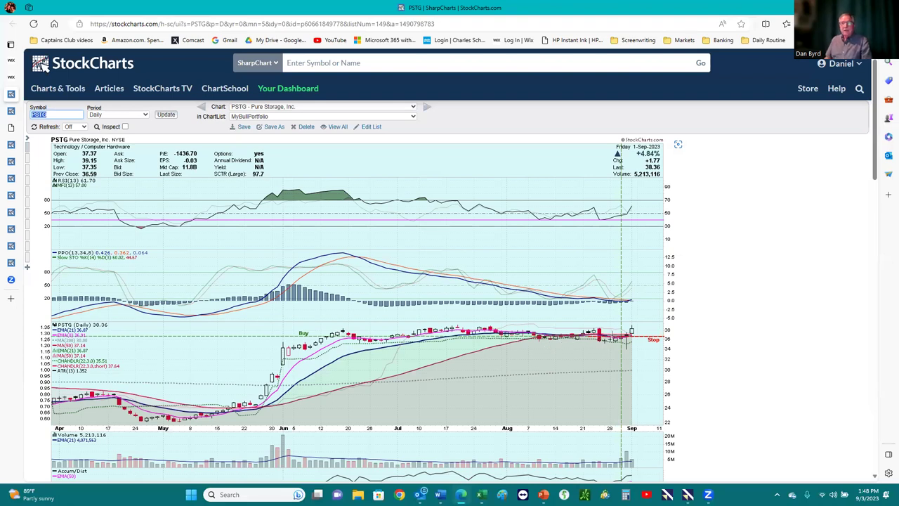
# - Switch to VectorVest to check the 1-MyBullPortfolio holdings against the PSTG chart, and return to the chart in the browser
pyautogui.click(688, 494)
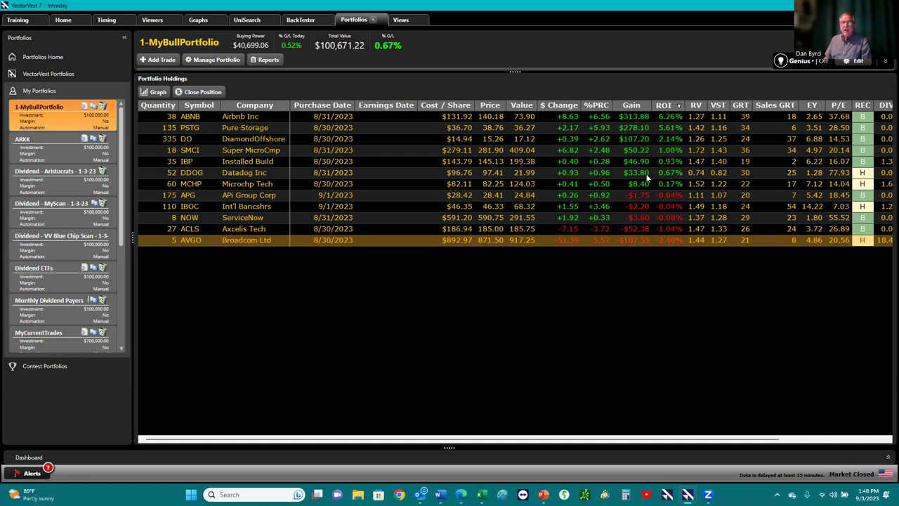
pyautogui.moveTo(461, 494)
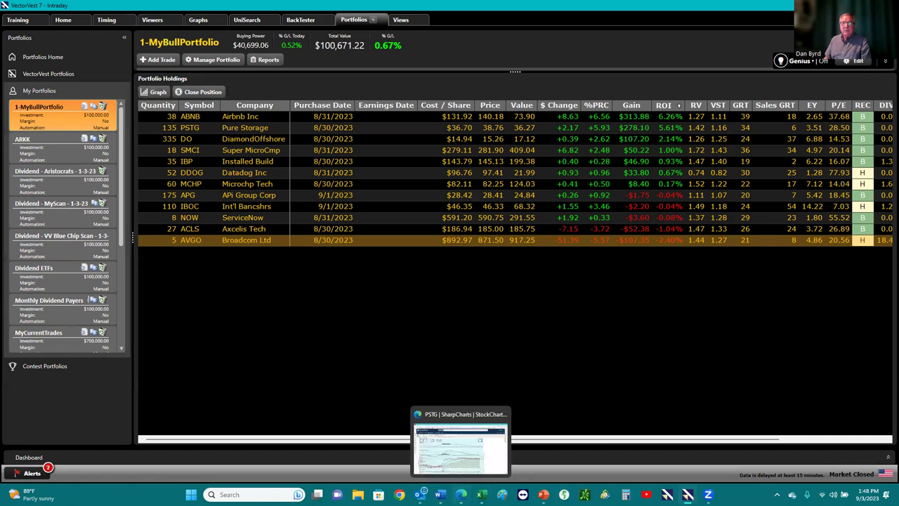
pyautogui.click(502, 446)
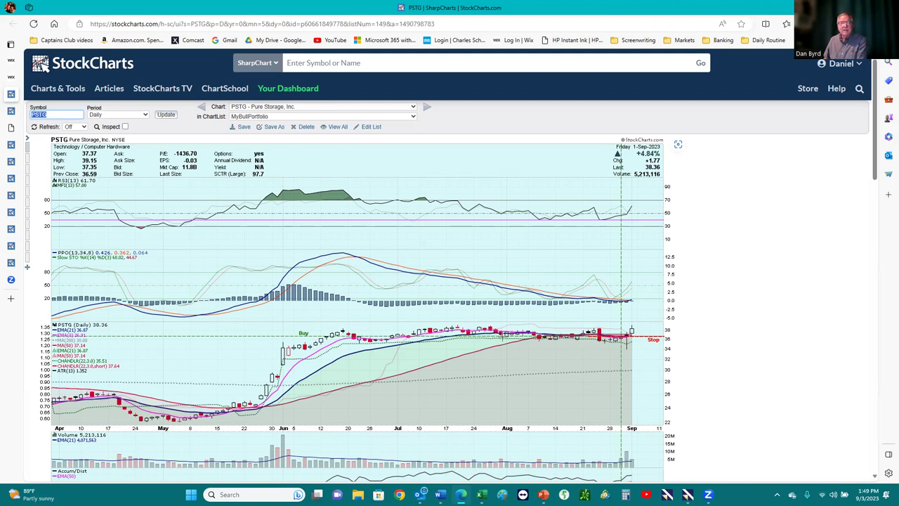
pyautogui.hotkey('alt', 'Tab')
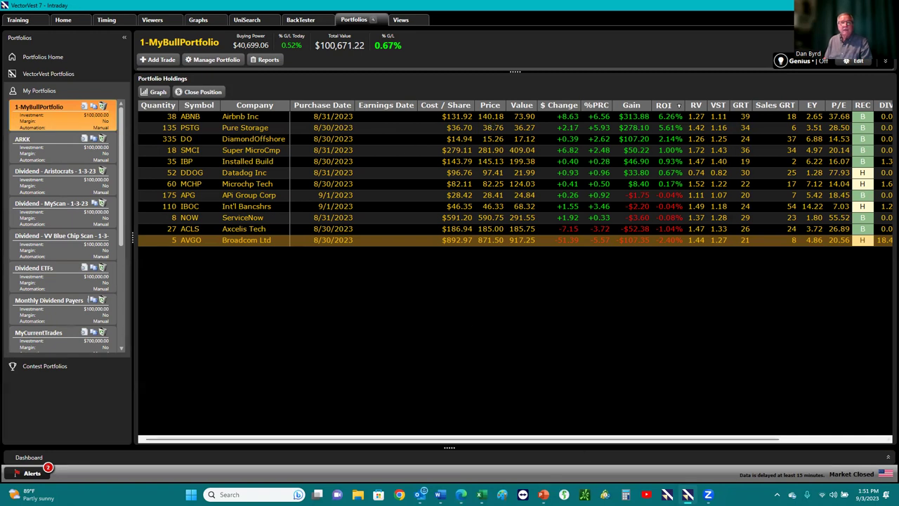
pyautogui.moveTo(468, 485)
pyautogui.click(484, 458)
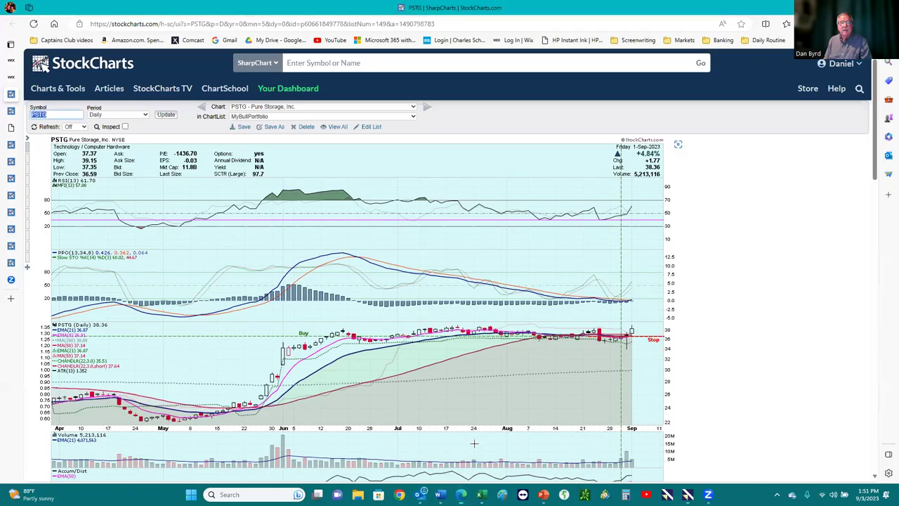
# - View the StockCharts chart of ABNB from the website's Stop Price Reversal Candidates and return to the Portfolios page
pyautogui.click(11, 79)
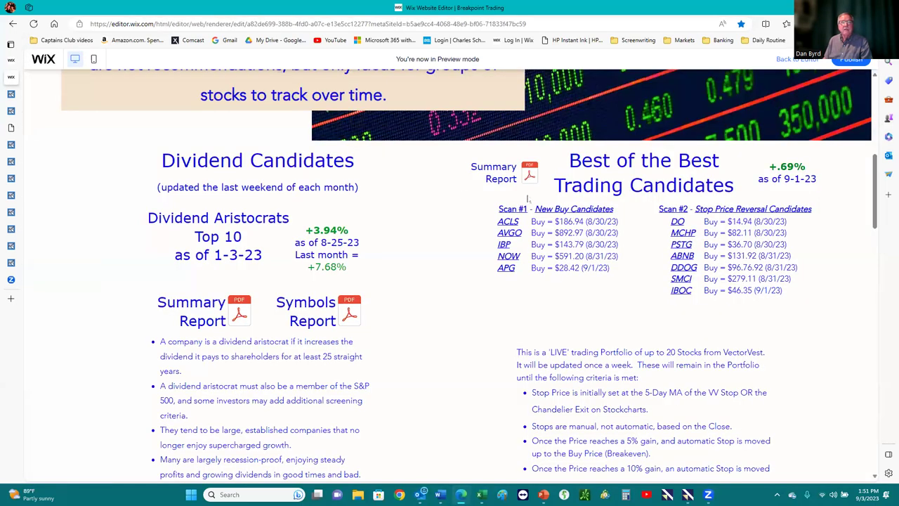
pyautogui.click(681, 256)
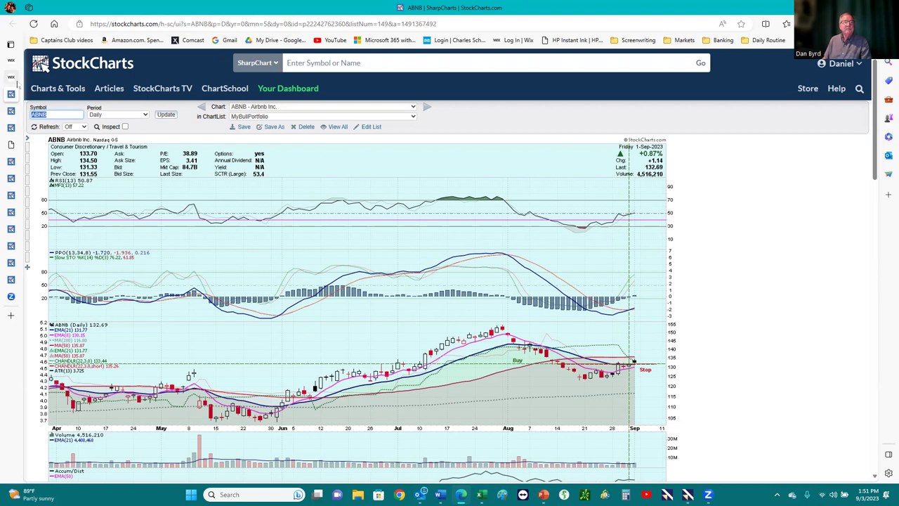
pyautogui.click(13, 78)
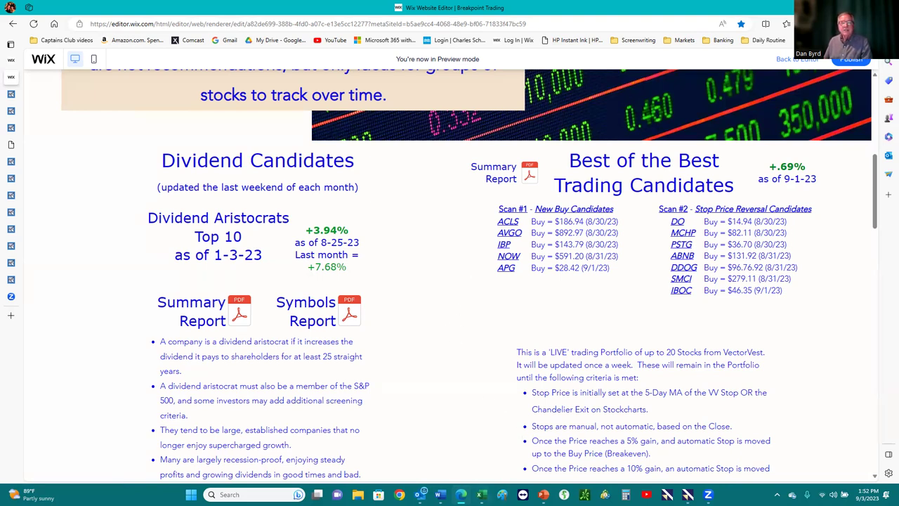
# - Switch to the 8-14-23 presentation in PowerPoint to show the Weekly Market Summary Newsletter slide
pyautogui.moveTo(543, 494)
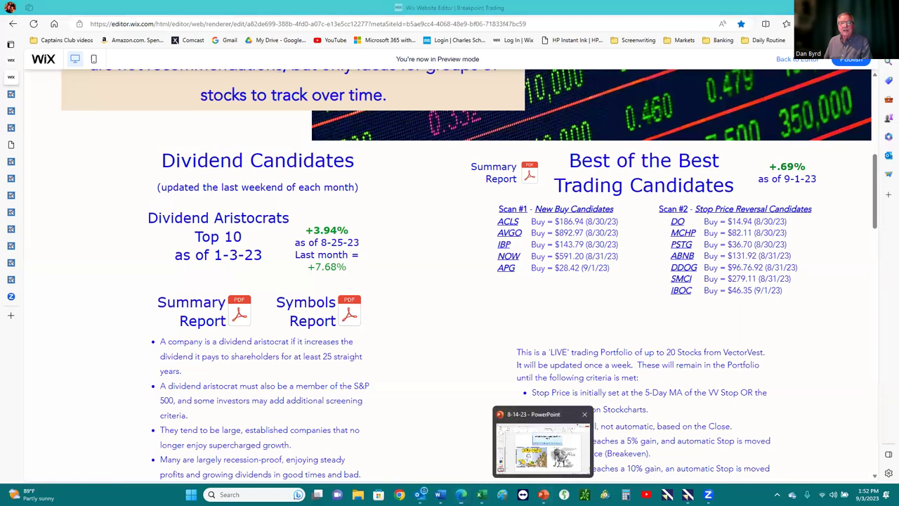
pyautogui.click(551, 436)
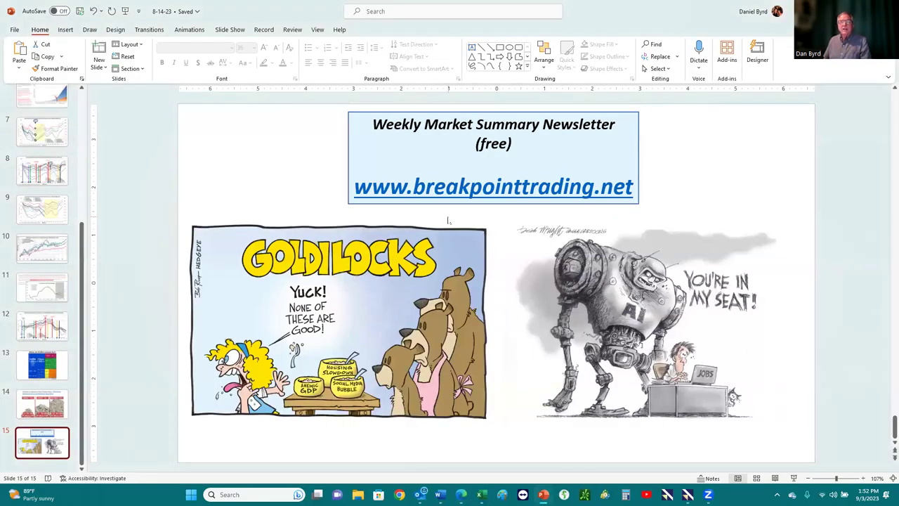